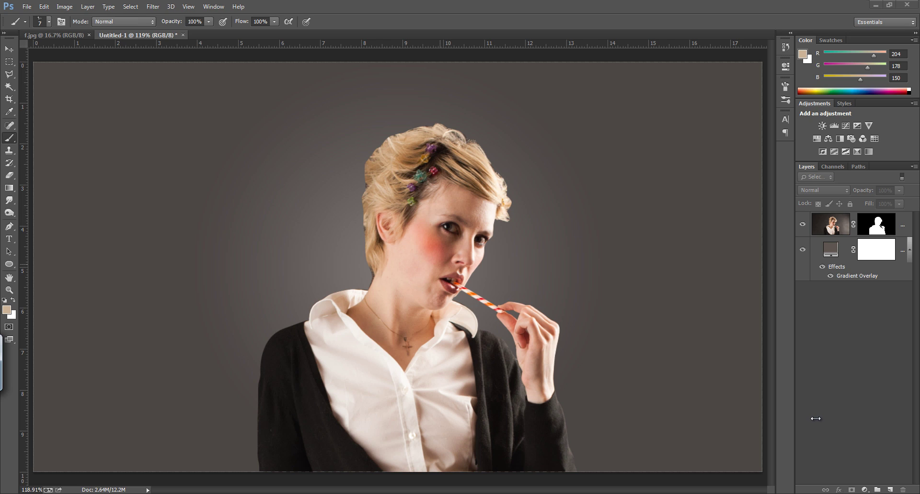
- Compare the cutout with the original photo by toggling the portrait's layer mask and the gradient background layer's visibility
click(856, 324)
click(874, 231)
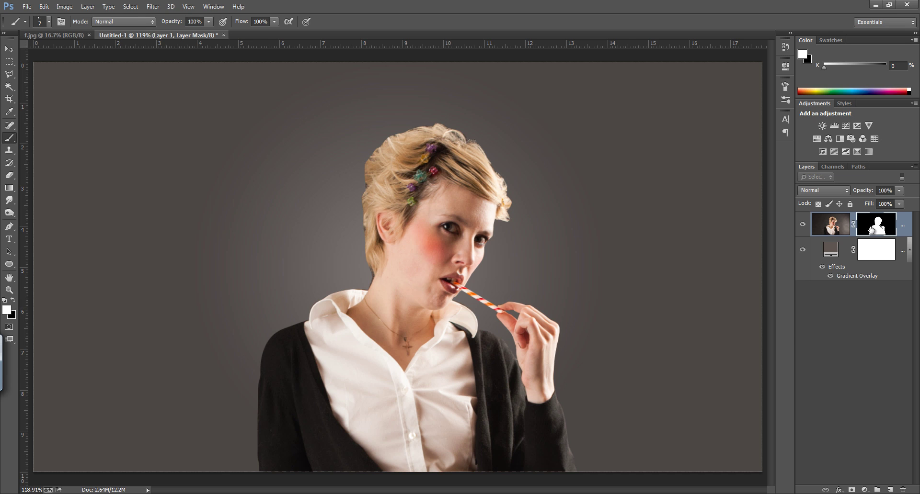
right_click(871, 231)
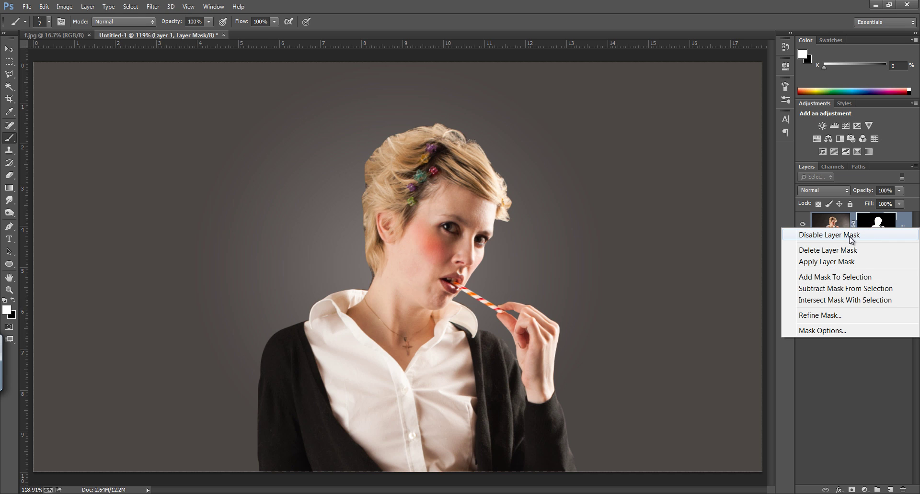
click(851, 235)
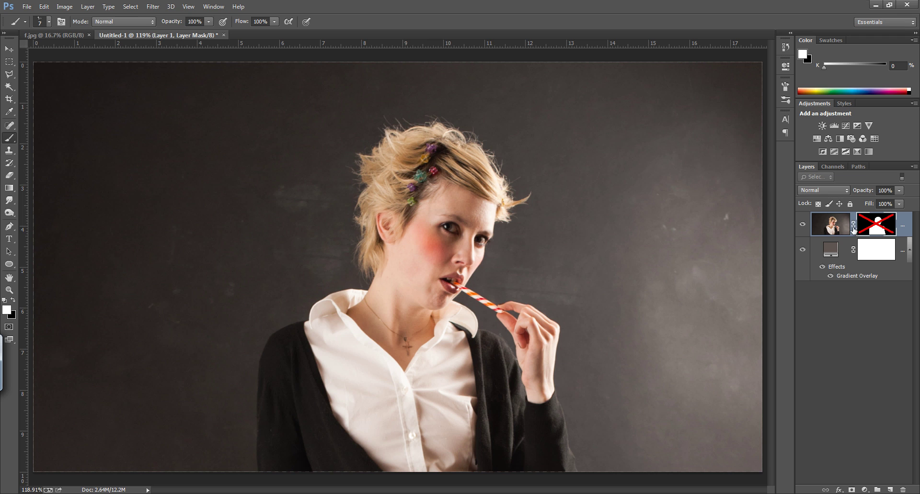
right_click(883, 226)
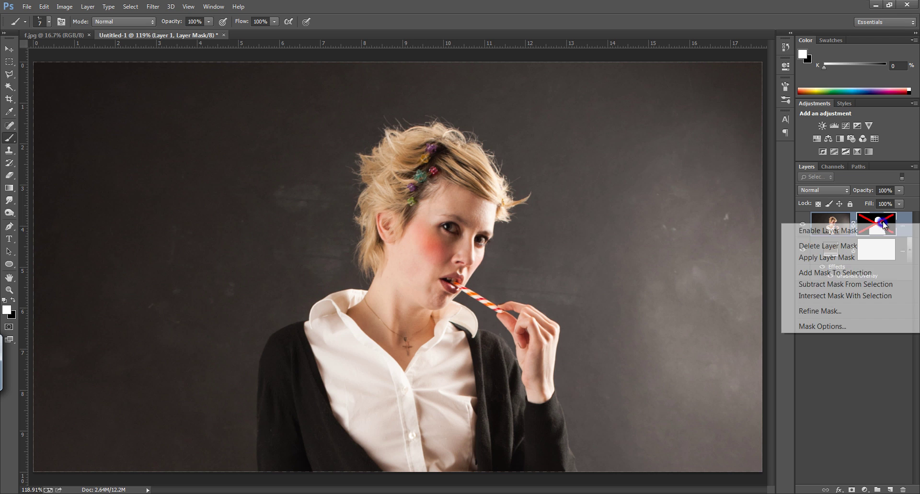
click(838, 232)
click(804, 250)
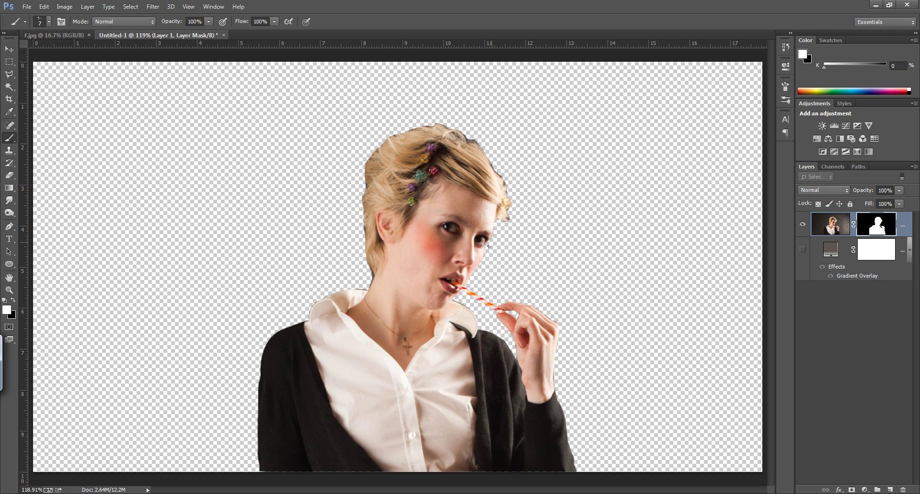
click(803, 249)
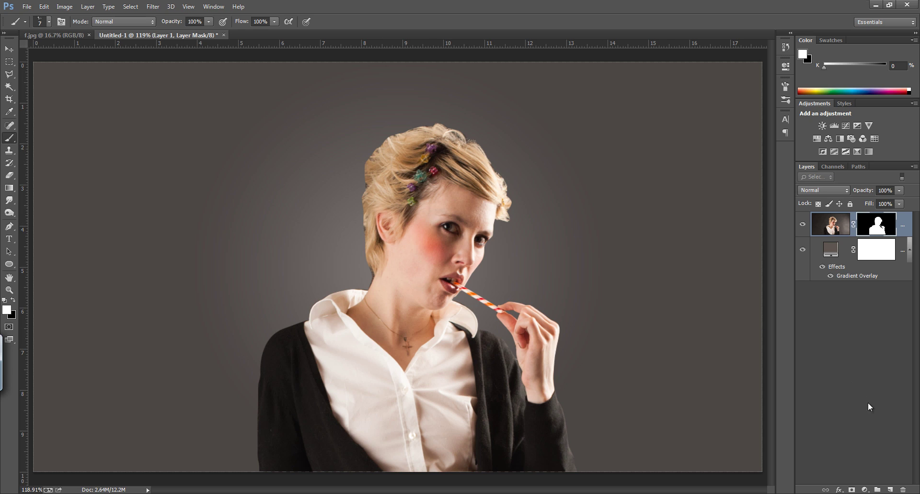
- Create a new layer above the portrait and choose the multi-dot brush preset of size 283
click(889, 489)
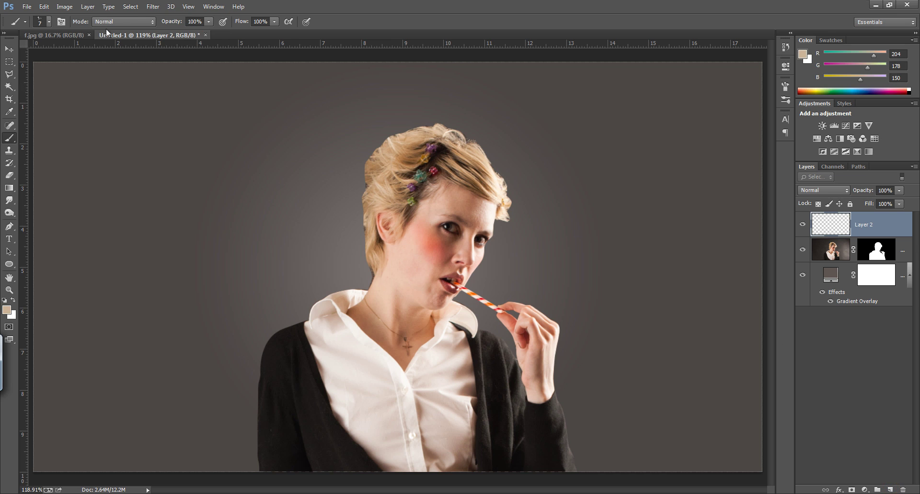
click(47, 22)
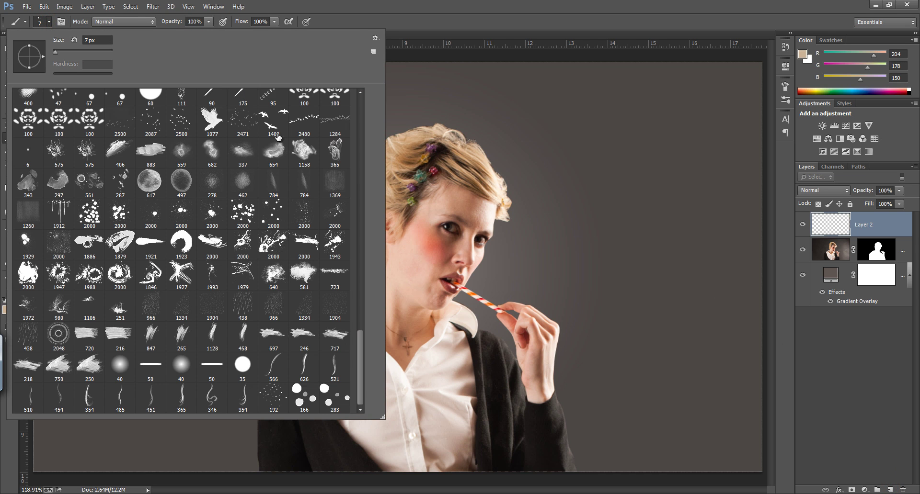
click(335, 397)
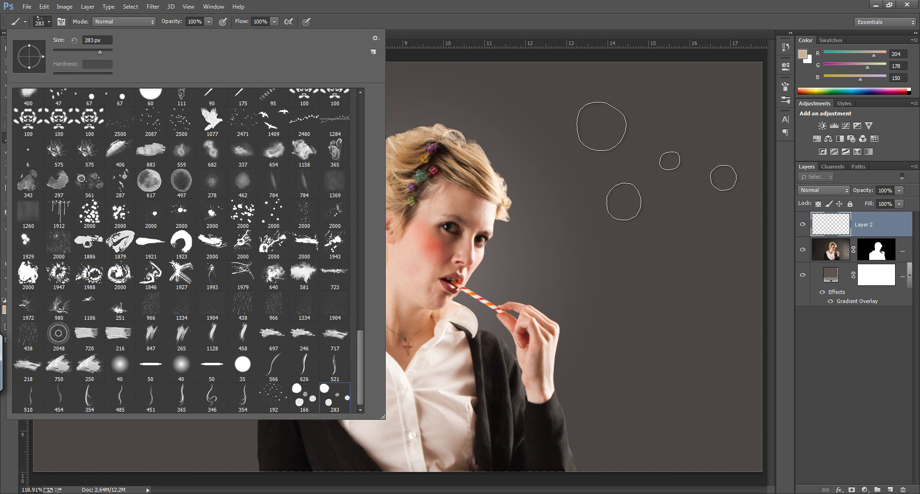
click(642, 22)
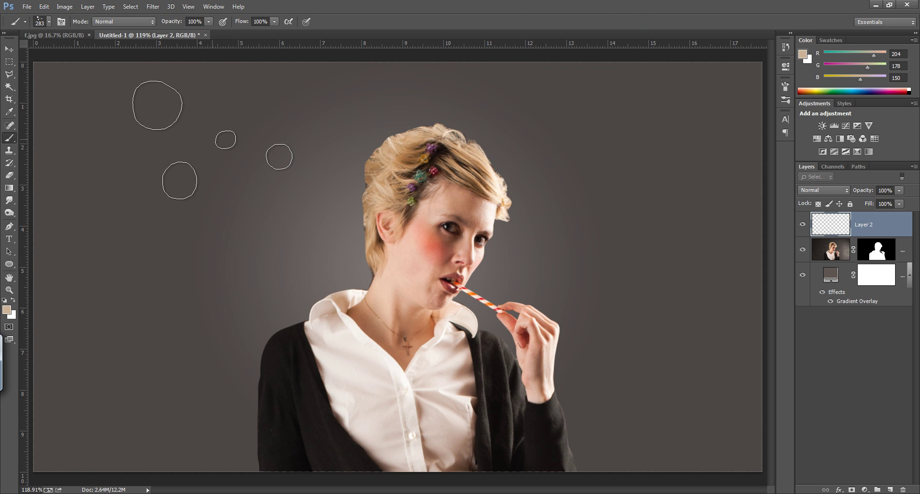
- Reset the colours to default black and white, reduce the brush to 50 px and paint a test stroke on the empty background
key(x)
key(d)
key([)
key([)
key([)
key([)
key([)
key([)
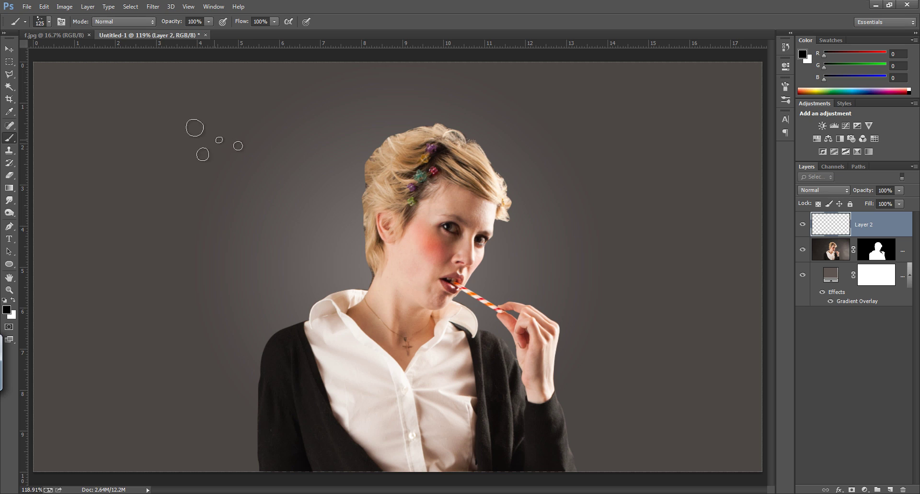
key([)
key([)
key([)
key([)
key([)
drag(153, 109, 153, 184)
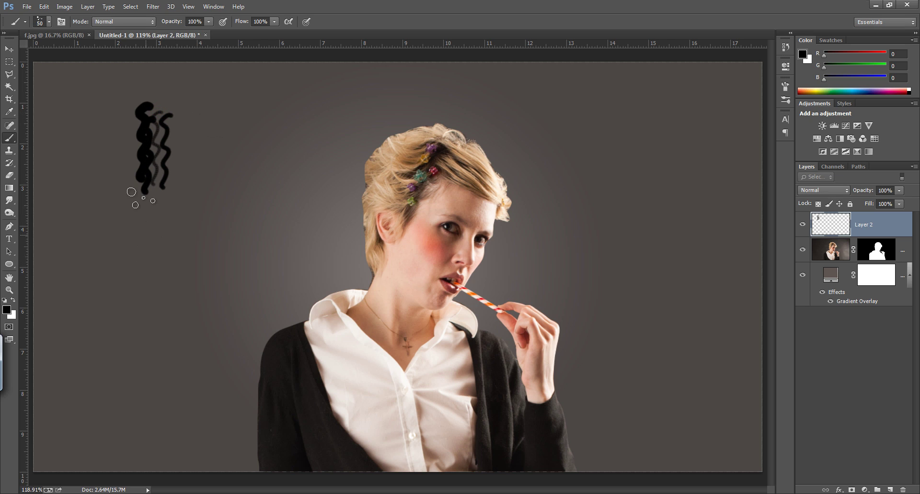
- Open the detailed brush settings and reduce the brush size to 15 px
click(61, 21)
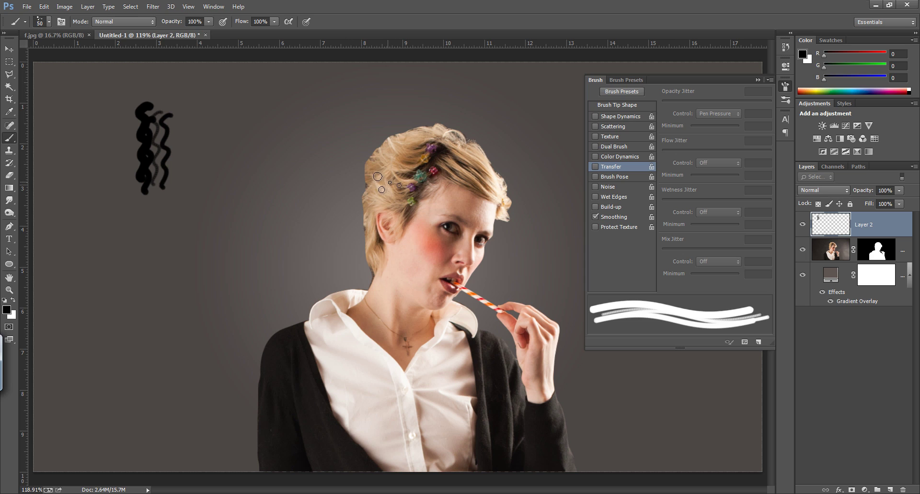
key(bracketleft)
key(bracketleft)
key(bracketleft)
key(bracketleft)
key(bracketleft)
key(bracketleft)
key(bracketleft)
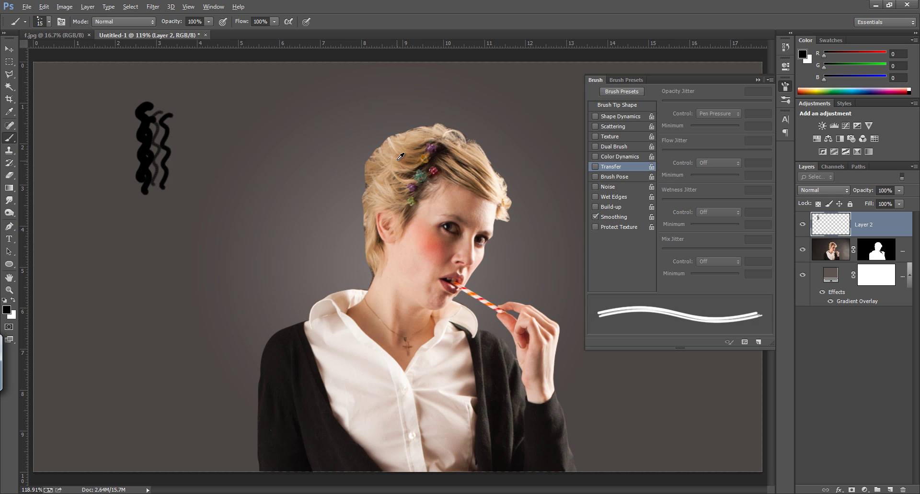
- Try painting hair strands outward from the top and back edge of the hair in a sampled blonde tone
mouse_move(396, 144)
mouse_down()
mouse_move(379, 135)
mouse_move(368, 146)
mouse_up()
drag(374, 158, 364, 153)
drag(425, 131, 418, 121)
- Undo all the test strokes on the new layer, including the black one on the background
key(ctrl+alt+z)
key(ctrl+alt+z)
key(ctrl+alt+z)
key(ctrl+alt+z)
key(ctrl+alt+z)
key(ctrl+alt+z)
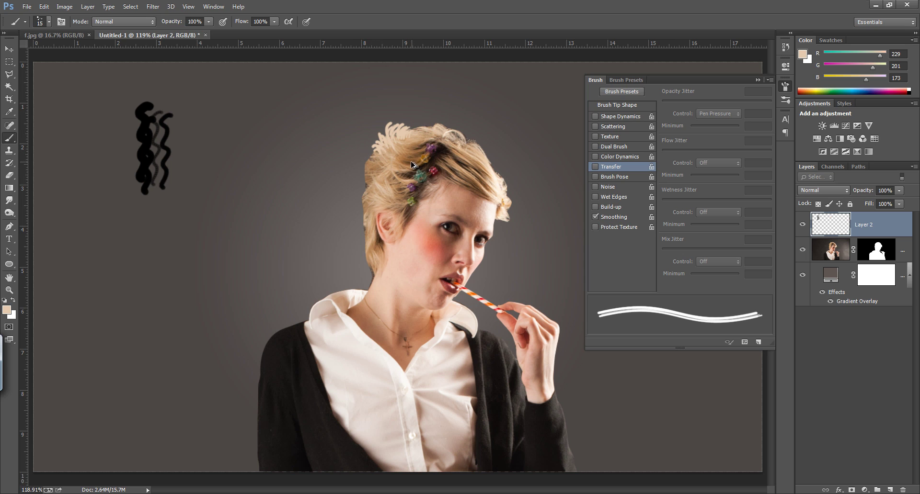
key(ctrl+alt+z)
key(ctrl+alt+z)
key(ctrl+alt+z)
key(ctrl+alt+z)
key(ctrl+alt+z)
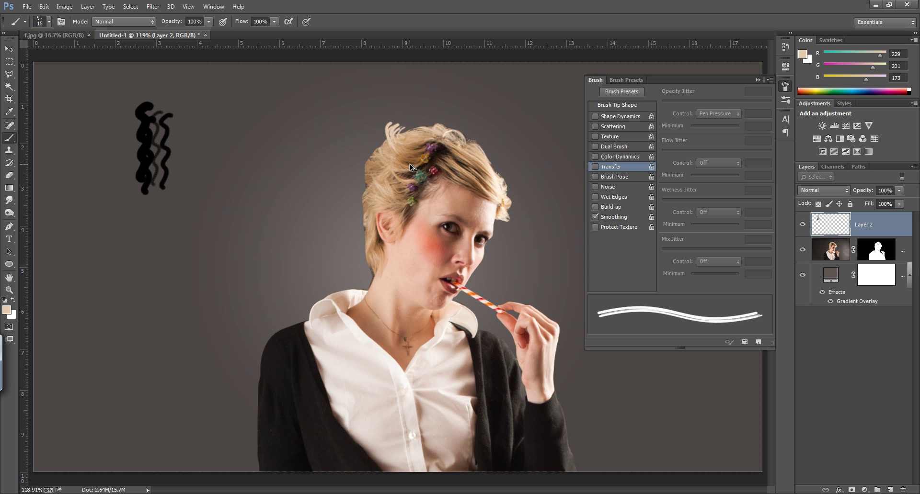
key(ctrl+alt+z)
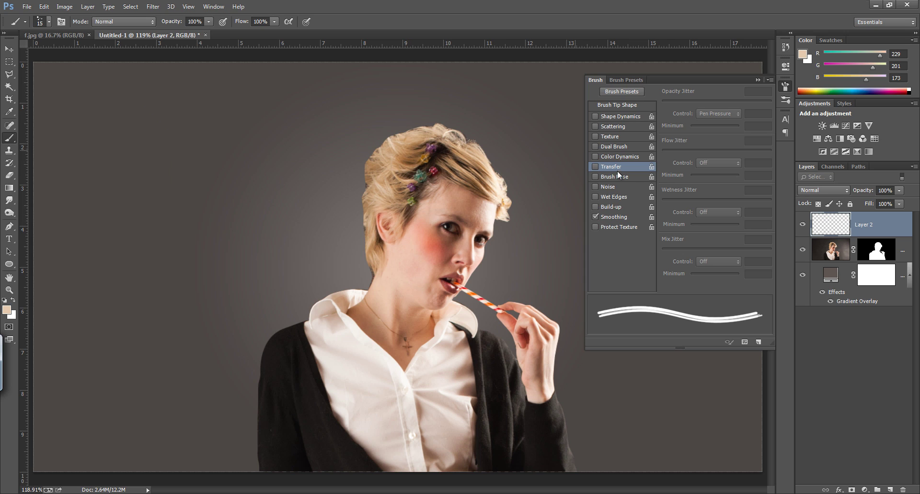
- Enable Transfer for the brush and set both its opacity and flow control to Pen Pressure
click(595, 167)
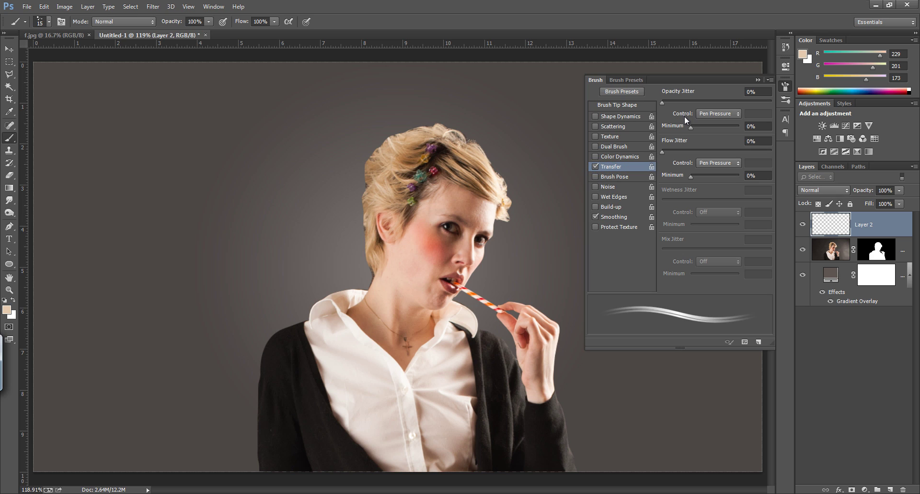
click(714, 115)
click(720, 145)
click(711, 164)
click(721, 194)
- Enable Shape Dynamics with a 10% minimum diameter, and compare the stroke preview with Transfer off and on, leaving it on
click(617, 117)
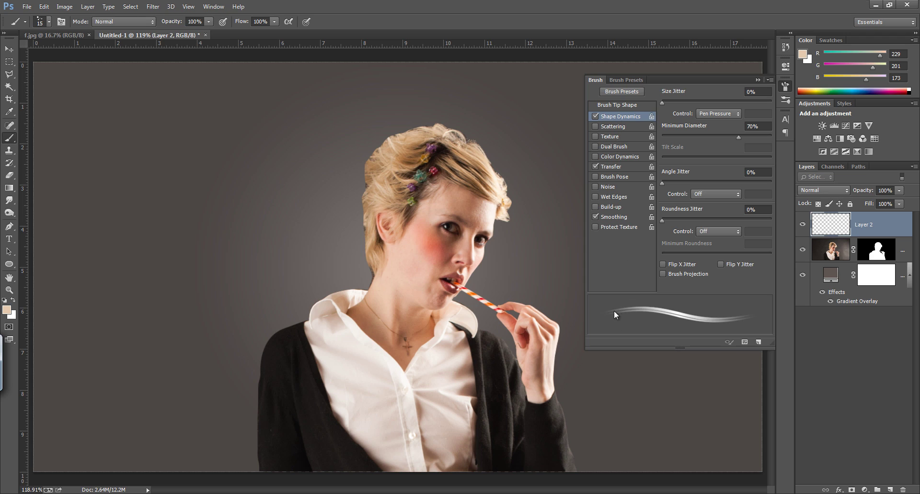
click(595, 166)
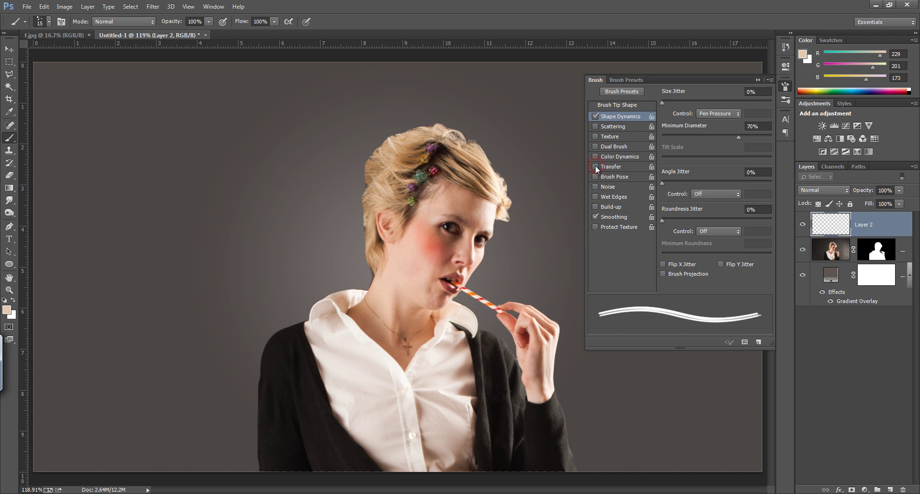
click(594, 116)
click(595, 117)
mouse_move(738, 138)
mouse_down()
mouse_move(664, 136)
mouse_move(691, 139)
mouse_move(682, 141)
mouse_up()
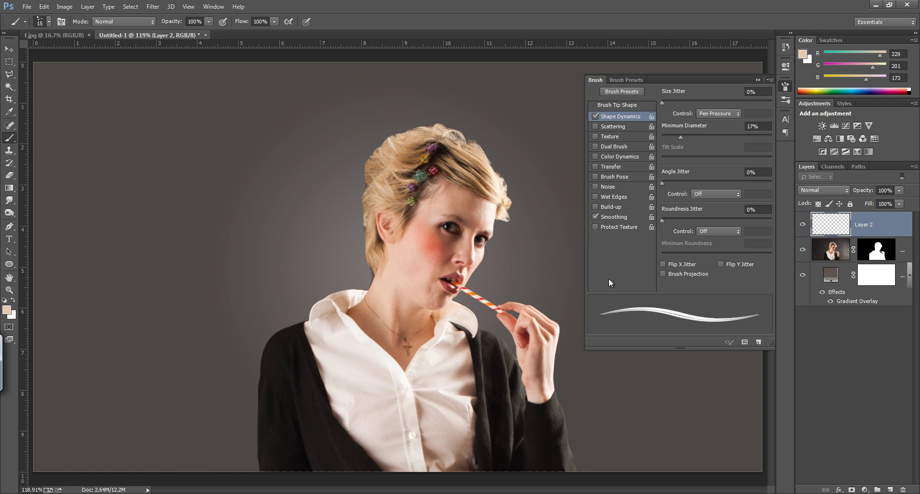
drag(681, 137, 680, 138)
click(596, 166)
- Try the tapered brush with a few test strokes on the empty background beside the head and undo them
mouse_move(201, 116)
mouse_down()
mouse_move(194, 154)
mouse_move(241, 156)
mouse_up()
drag(235, 109, 249, 151)
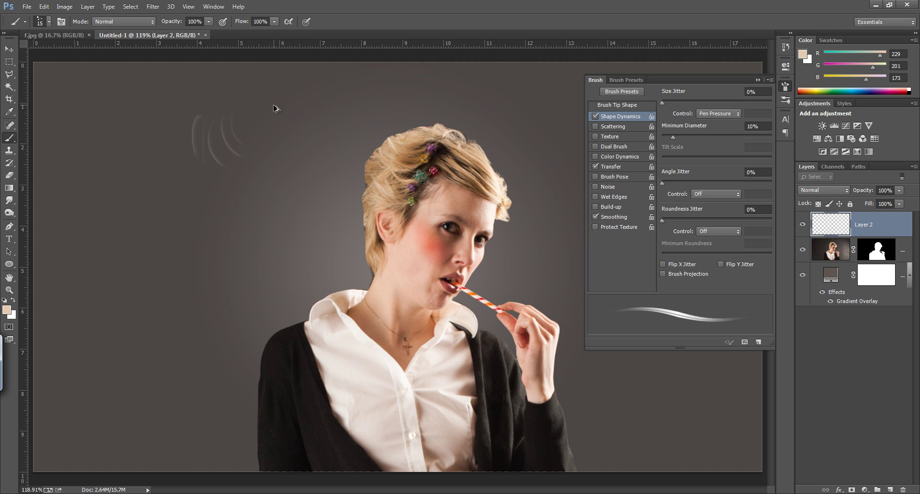
key(ctrl+alt+z)
key(ctrl+alt+z)
key(ctrl+alt+z)
key(ctrl+alt+z)
- Close the brush settings and paint thin strands along the crown's upper back edge with a 9 px brush in a sampled hair colour
click(758, 80)
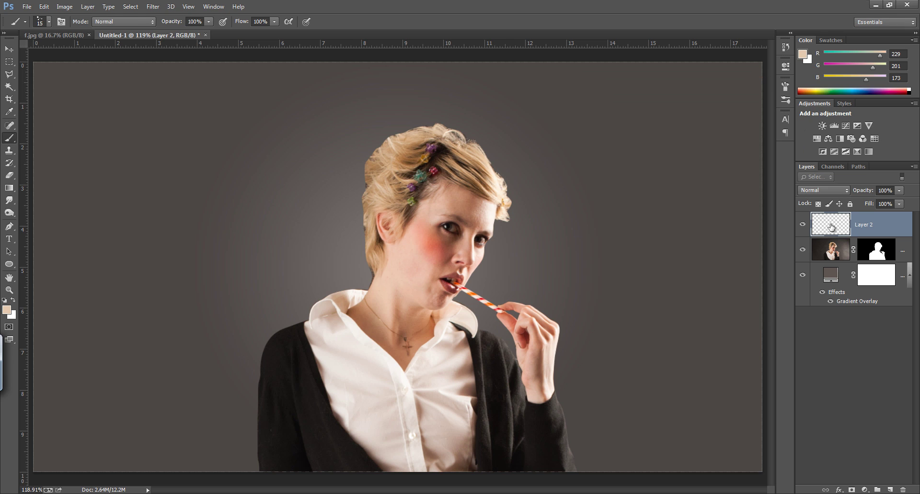
scroll(397, 158, up, 4)
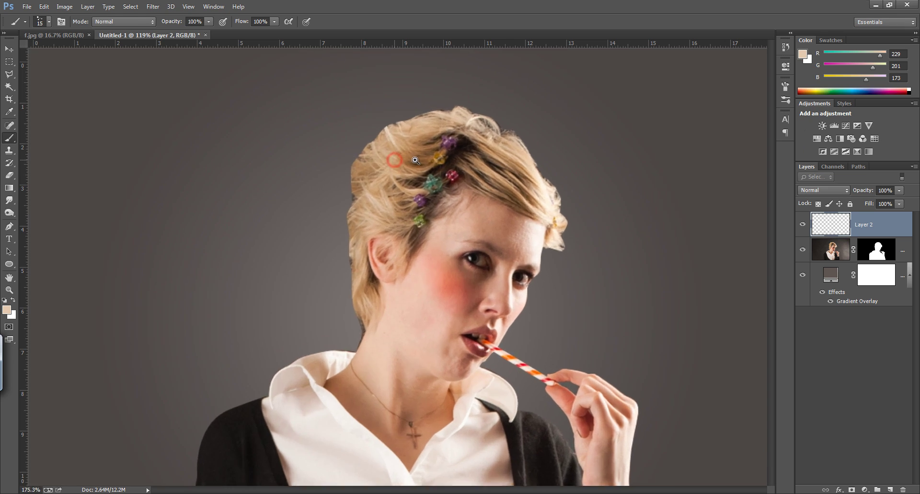
alt+click(396, 125)
drag(390, 123, 390, 102)
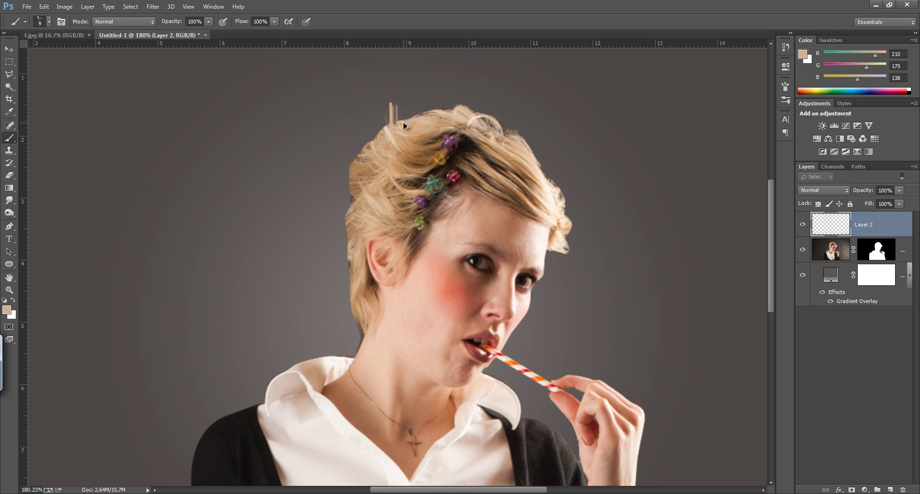
key(ctrl+z)
mouse_move(391, 129)
mouse_down()
mouse_move(401, 112)
mouse_move(411, 111)
mouse_move(411, 121)
mouse_move(372, 148)
mouse_move(383, 116)
mouse_move(387, 141)
mouse_move(359, 137)
mouse_up()
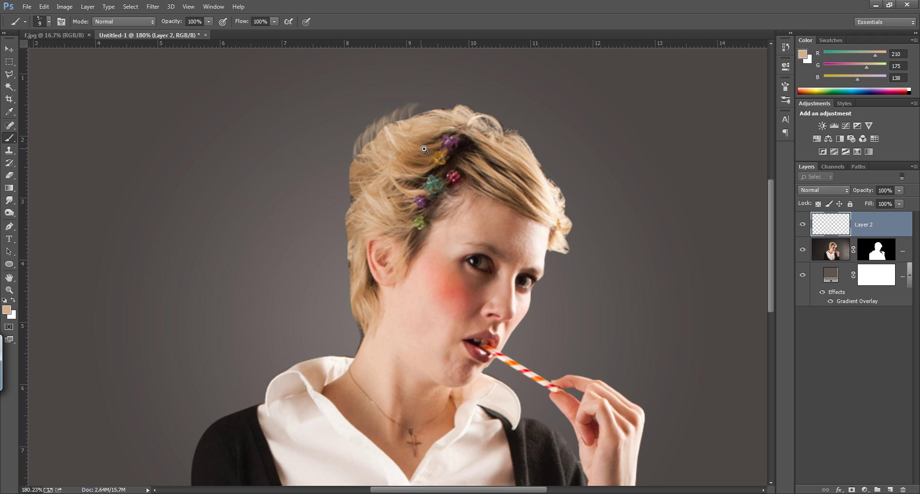
mouse_move(422, 150)
mouse_down()
mouse_move(393, 161)
mouse_move(400, 137)
mouse_up()
drag(383, 177, 386, 168)
drag(393, 172, 388, 166)
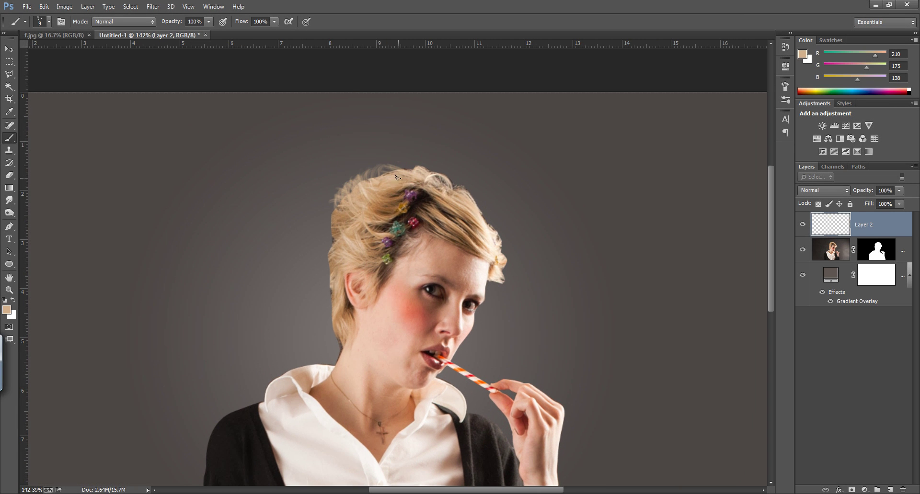
click(396, 177)
mouse_move(387, 177)
mouse_down()
mouse_move(382, 169)
mouse_move(372, 174)
mouse_up()
- Paint fine strands down the back of the head to the nape, using hair tones sampled from nearby hair
mouse_move(339, 217)
mouse_down()
mouse_move(341, 224)
mouse_move(322, 233)
mouse_move(341, 226)
mouse_move(325, 266)
mouse_up()
alt+click(342, 218)
alt+click(335, 223)
alt+click(336, 229)
mouse_move(332, 252)
mouse_down()
mouse_move(340, 288)
mouse_move(331, 316)
mouse_up()
mouse_move(335, 280)
mouse_down()
mouse_move(331, 317)
mouse_move(343, 299)
mouse_move(331, 325)
mouse_up()
alt+click(343, 274)
mouse_move(341, 262)
mouse_down()
mouse_move(349, 185)
mouse_move(329, 335)
mouse_up()
drag(339, 298, 335, 338)
drag(348, 275, 335, 312)
drag(346, 264, 327, 300)
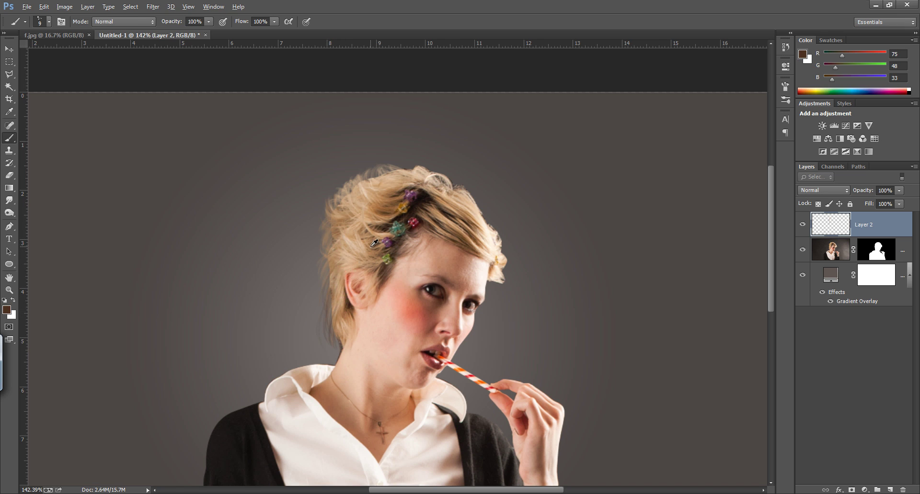
- Sample a darker tone and further hair tones, adding strands behind the ear, at the nape and along the back of the hair
drag(373, 242, 346, 309)
click(347, 341)
click(332, 324)
click(338, 251)
click(343, 254)
click(359, 258)
click(357, 244)
click(354, 219)
click(342, 220)
click(337, 238)
click(339, 216)
click(351, 210)
- Paint flyaway strands across the crown and over the top of the head toward the fringe
mouse_move(351, 210)
mouse_down()
mouse_move(365, 214)
mouse_move(386, 186)
mouse_move(375, 165)
mouse_move(338, 180)
mouse_up()
drag(348, 194, 349, 168)
mouse_move(428, 186)
mouse_down()
mouse_move(455, 158)
mouse_move(379, 172)
mouse_move(408, 171)
mouse_up()
mouse_move(465, 214)
mouse_down()
mouse_move(448, 187)
mouse_move(360, 196)
mouse_up()
mouse_move(464, 231)
mouse_down()
mouse_move(485, 216)
mouse_move(502, 236)
mouse_up()
drag(496, 266, 513, 251)
- Reduce the brush to 7 px and paint fine strands along the front fringe in sampled light hair tones
alt+click(517, 283)
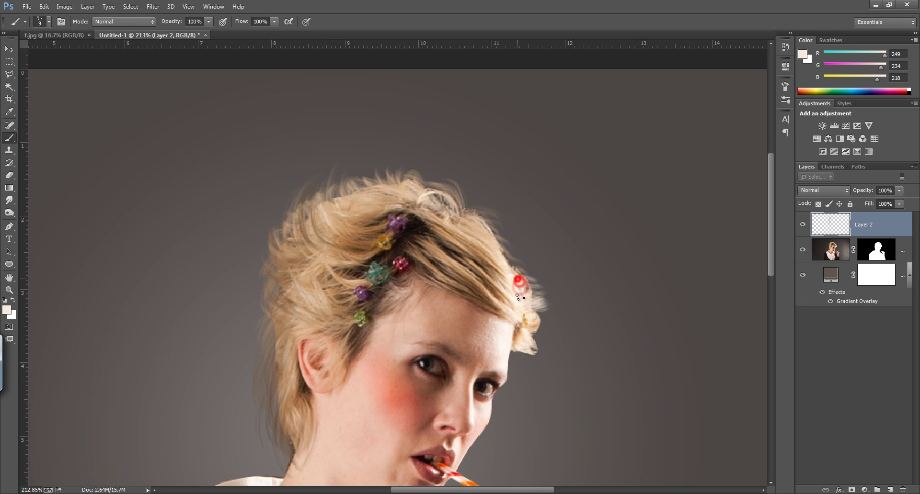
key([)
key([)
mouse_move(526, 316)
mouse_down()
mouse_move(545, 304)
mouse_move(549, 317)
mouse_move(541, 355)
mouse_move(526, 356)
mouse_move(536, 369)
mouse_up()
drag(531, 335, 542, 353)
drag(531, 302, 544, 295)
mouse_move(509, 281)
mouse_down()
mouse_move(530, 263)
mouse_move(542, 314)
mouse_up()
mouse_move(510, 271)
mouse_down()
mouse_move(533, 271)
mouse_move(535, 262)
mouse_up()
alt+click(490, 237)
mouse_move(485, 231)
mouse_down()
mouse_move(512, 233)
mouse_move(525, 261)
mouse_up()
mouse_move(515, 283)
mouse_down()
mouse_move(532, 280)
mouse_move(546, 301)
mouse_up()
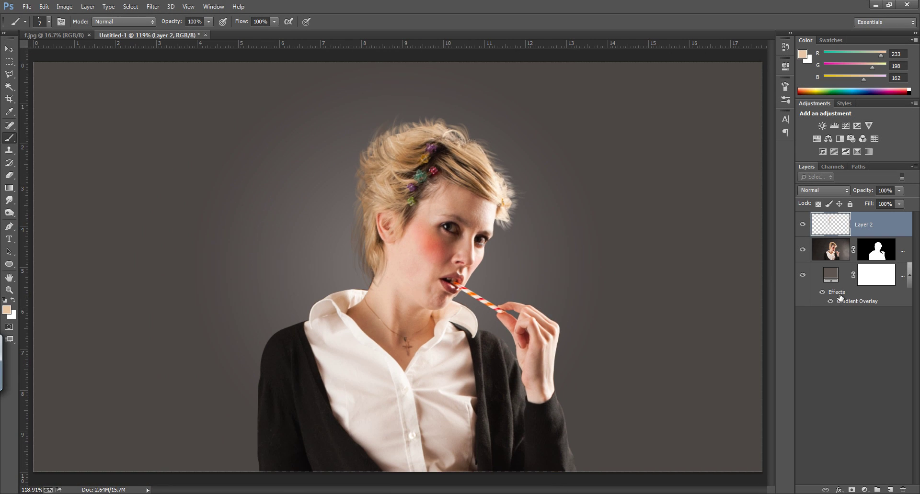
- Compare the portrait with and without the painted hair by toggling the visibility of Layer 2
click(803, 226)
click(802, 226)
click(871, 257)
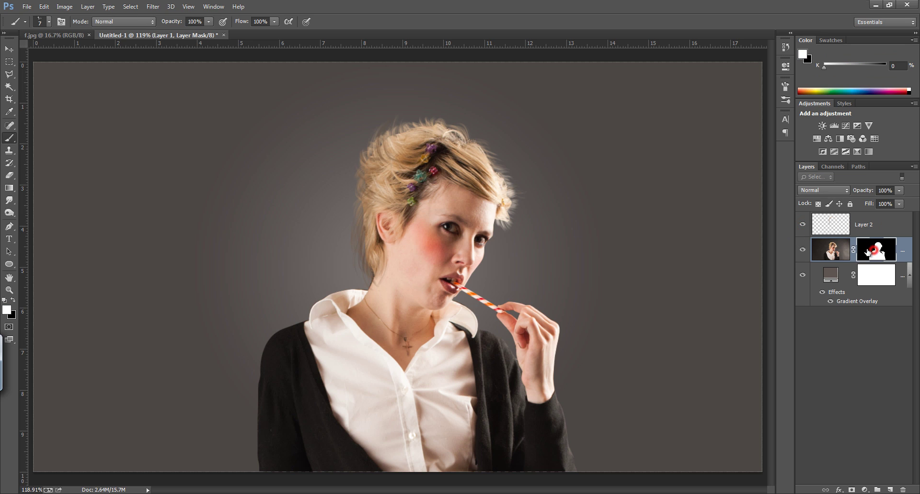
click(803, 226)
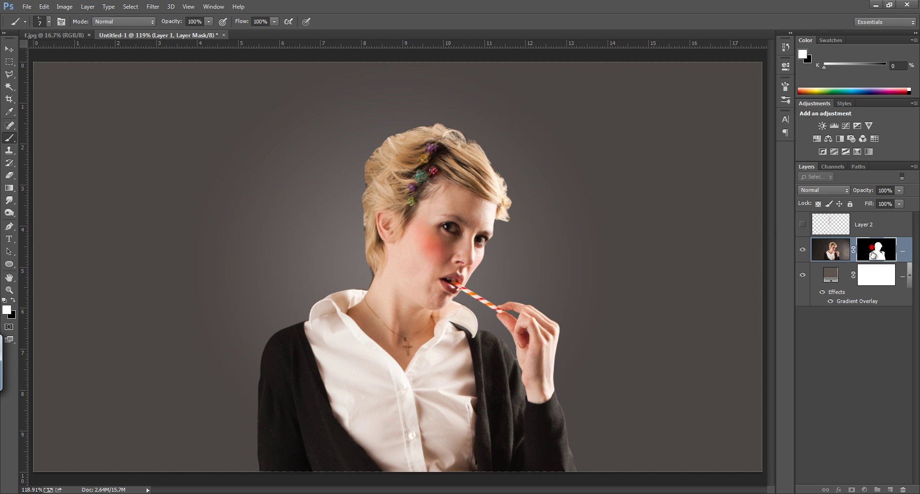
click(803, 225)
- Select Layer 2 and switch to the first round brush preset at 7 px
click(828, 228)
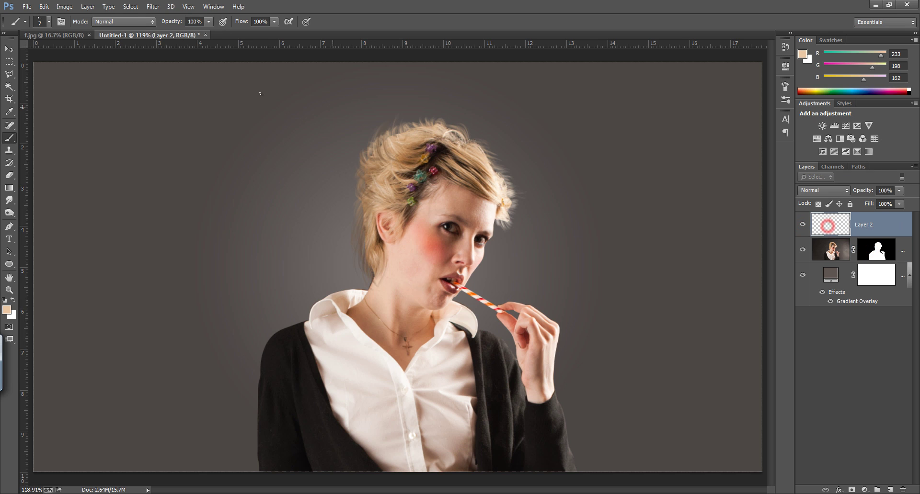
click(48, 23)
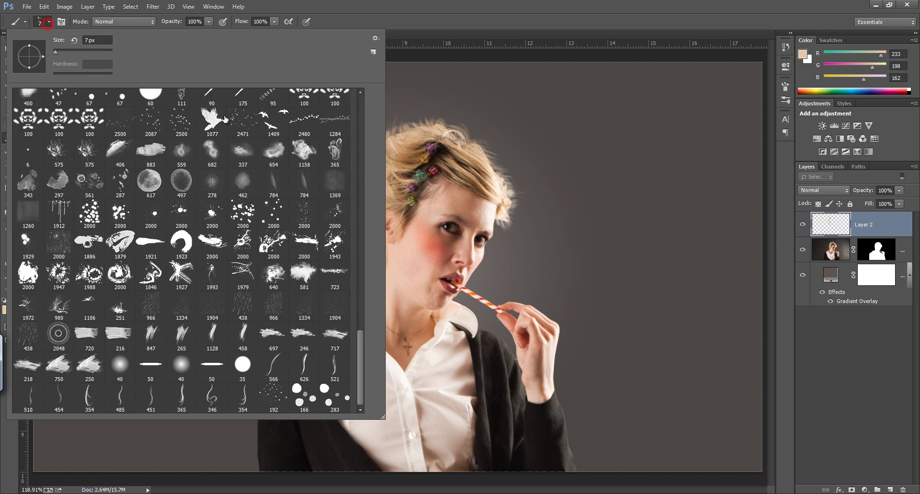
drag(362, 347, 368, 87)
click(29, 105)
click(470, 29)
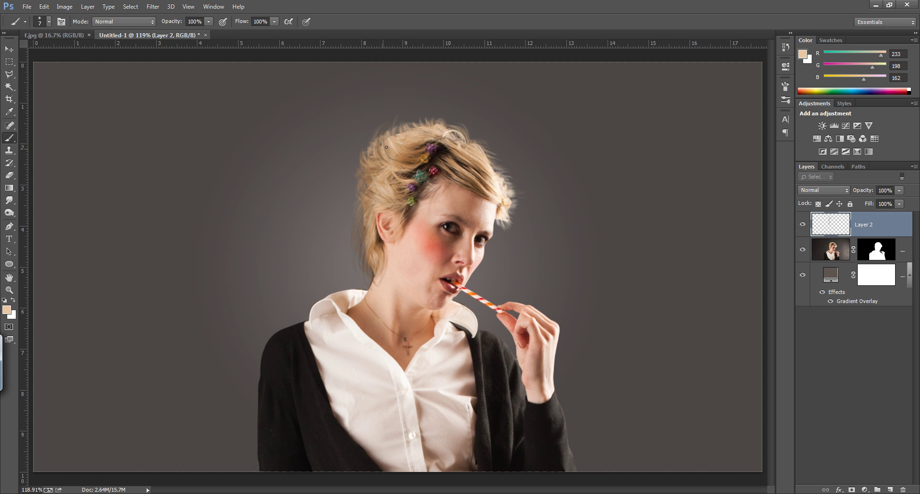
- Hide Layer 2 and paint black on the portrait's layer mask with a 50 px brush along the back, crown and fringe hair edges
key(d)
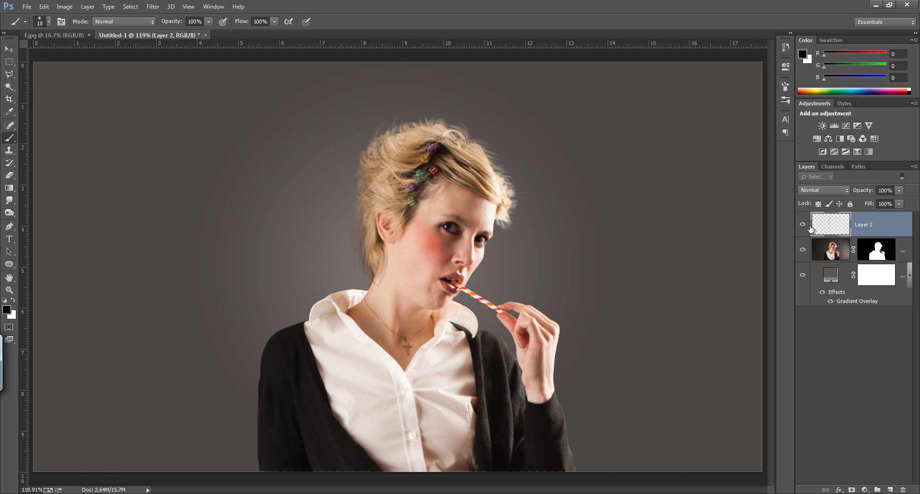
click(803, 225)
click(877, 250)
key(x)
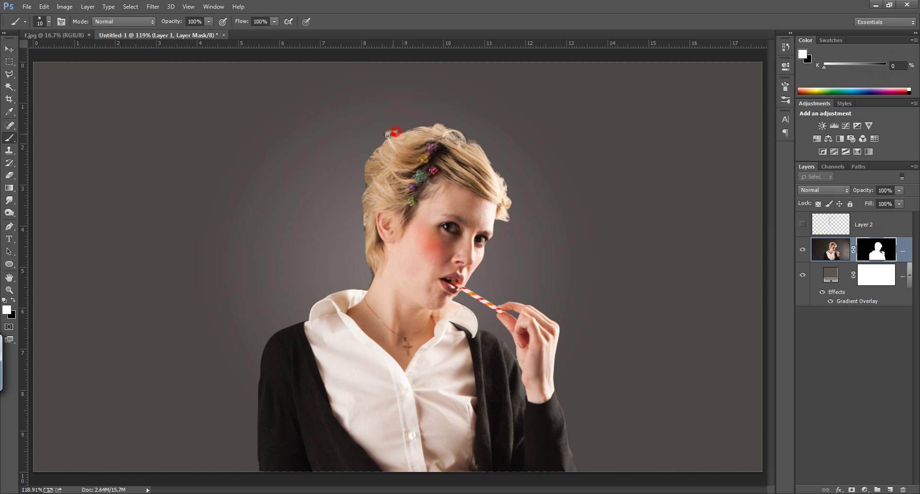
key(x)
key(bracketright)
key(bracketright)
mouse_move(399, 122)
mouse_down()
mouse_move(353, 158)
mouse_move(343, 214)
mouse_move(347, 239)
mouse_move(355, 213)
mouse_move(357, 273)
mouse_up()
mouse_move(406, 123)
mouse_down()
mouse_move(442, 116)
mouse_move(483, 134)
mouse_move(533, 195)
mouse_move(509, 235)
mouse_move(527, 204)
mouse_up()
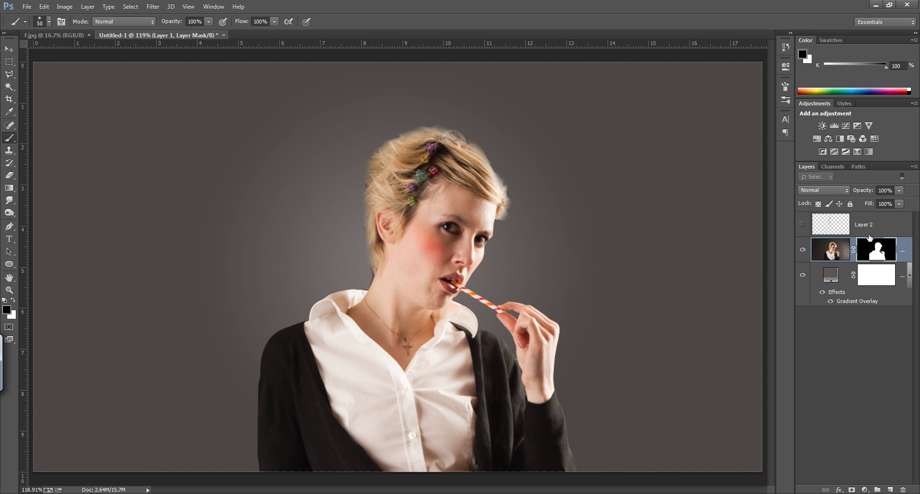
- Show Layer 2 again and add a new empty layer above it
click(803, 225)
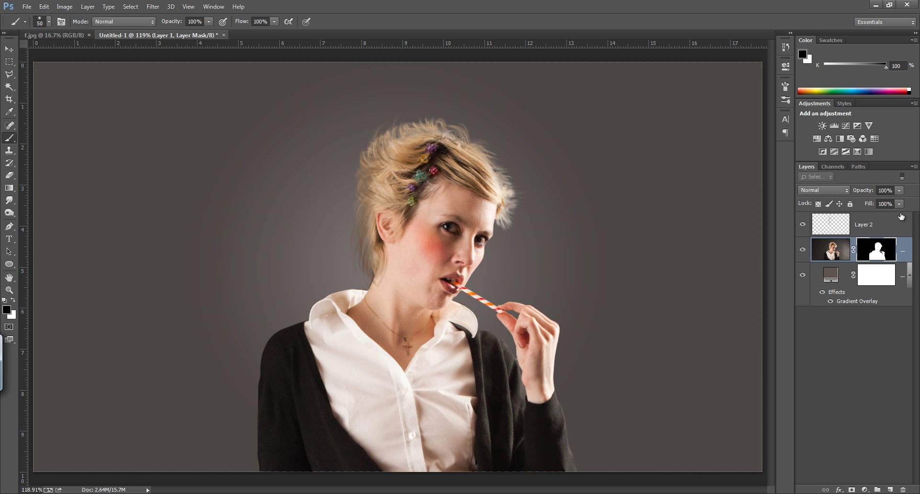
click(829, 225)
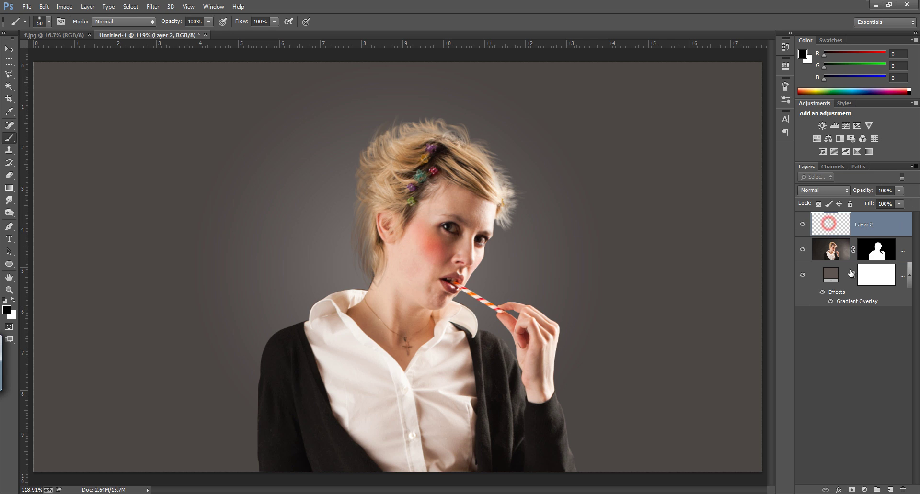
click(890, 489)
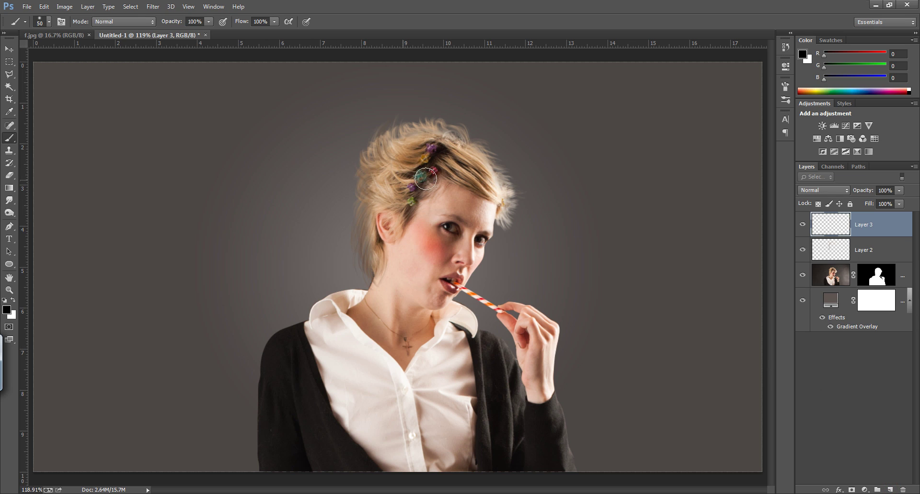
- Choose the 283 px multi-dot brush and enable Transfer and Shape Dynamics with a 15% minimum diameter
click(41, 22)
drag(359, 168, 370, 406)
click(340, 401)
click(61, 22)
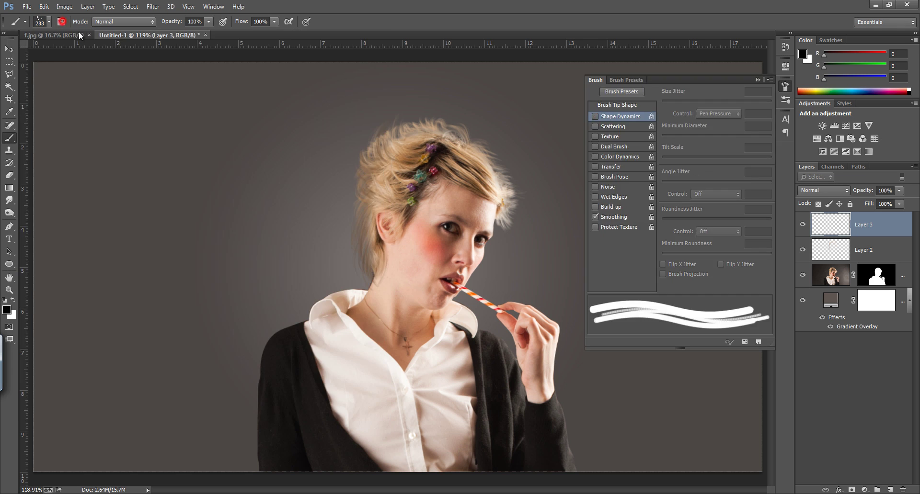
click(595, 166)
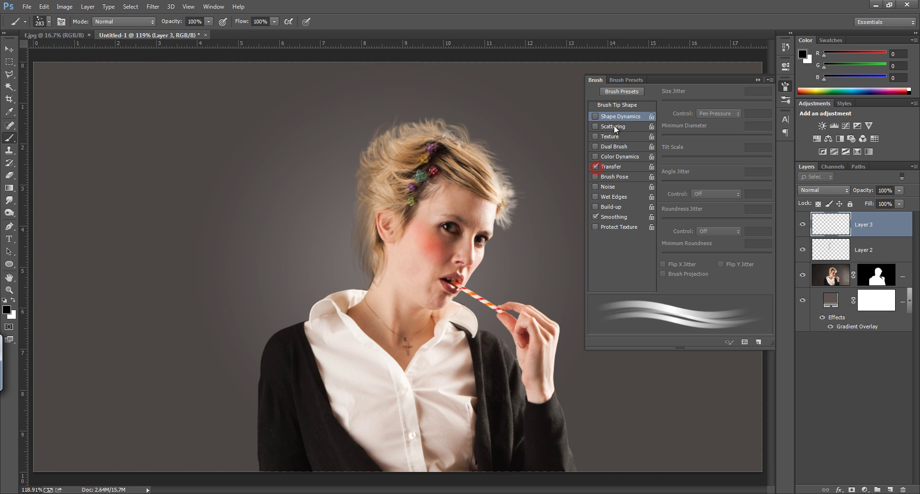
click(596, 117)
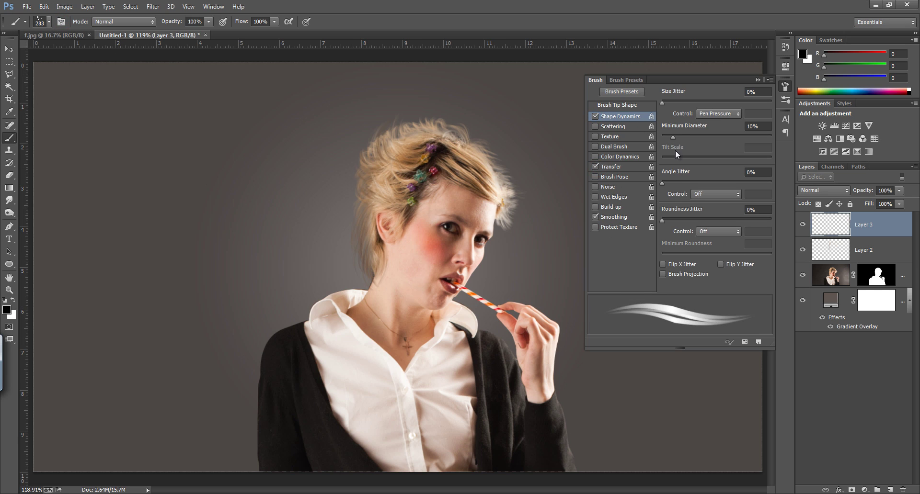
click(673, 136)
mouse_move(673, 138)
mouse_down()
mouse_move(664, 137)
mouse_move(773, 142)
mouse_move(683, 142)
mouse_up()
- Reduce the multi-dot brush size to 10 px
key([)
key([)
key([)
key([)
key([)
key([)
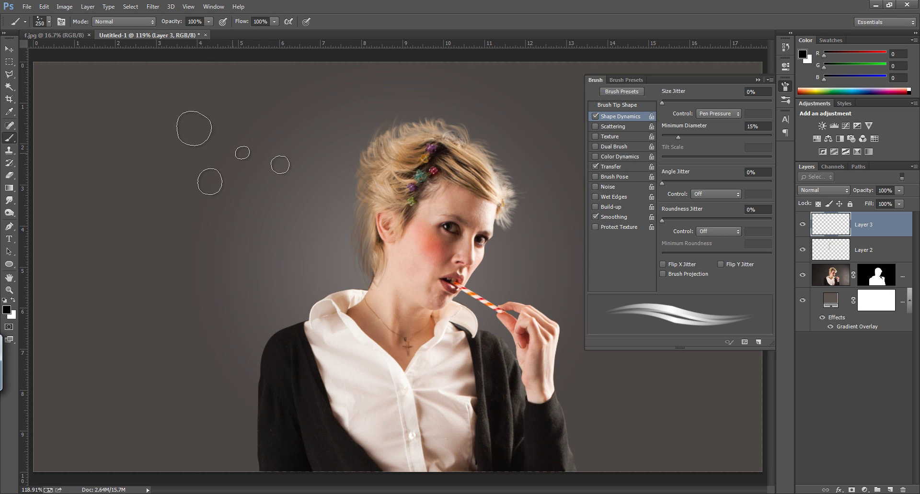
key(bracketleft)
key(bracketleft)
key(bracketleft)
key(bracketleft)
key(bracketleft)
key(bracketleft)
key(bracketleft)
key(bracketleft)
key(bracketleft)
key(bracketleft)
key(bracketleft)
key(bracketleft)
key(bracketleft)
key(bracketleft)
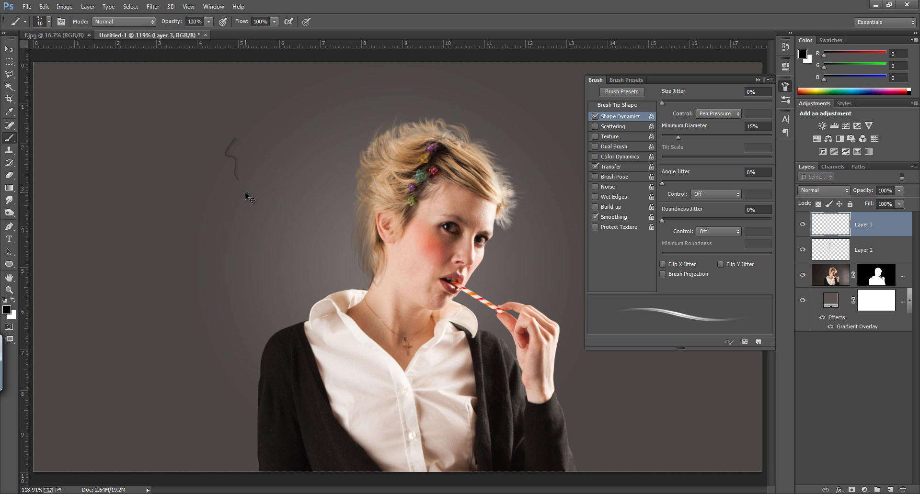
- Sample a hair tone and paint fine strands outward from the upper back of the crown
alt+click(410, 163)
mouse_move(388, 154)
mouse_down()
mouse_move(390, 136)
mouse_move(400, 134)
mouse_up()
mouse_move(384, 154)
mouse_down()
mouse_move(382, 143)
mouse_move(365, 155)
mouse_up()
- Sample a light hair tone and paint fine strands along the back of the head, down behind the ear to the nape
alt+click(385, 190)
mouse_move(377, 187)
mouse_down()
mouse_move(359, 182)
mouse_move(362, 191)
mouse_up()
mouse_move(373, 195)
mouse_down()
mouse_move(355, 187)
mouse_move(352, 195)
mouse_move(375, 208)
mouse_move(361, 247)
mouse_move(361, 193)
mouse_up()
mouse_move(368, 205)
mouse_down()
mouse_move(358, 196)
mouse_move(372, 252)
mouse_move(362, 236)
mouse_move(364, 245)
mouse_up()
mouse_move(379, 211)
mouse_down()
mouse_move(366, 250)
mouse_move(376, 239)
mouse_move(379, 277)
mouse_up()
drag(370, 233, 371, 277)
drag(364, 253, 366, 268)
drag(366, 261, 364, 265)
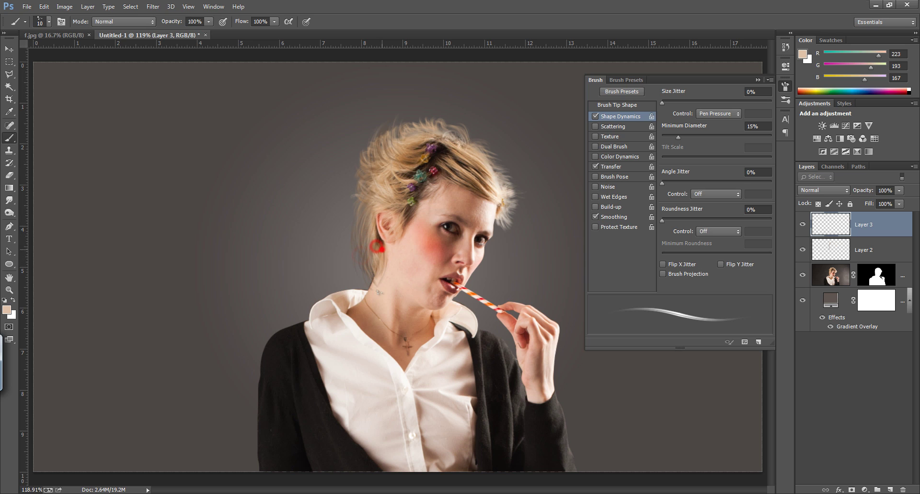
- Sample a dark brown hair tone and paint fine strands along the temple hairline and in front of the ear
alt+click(409, 215)
drag(410, 214, 411, 238)
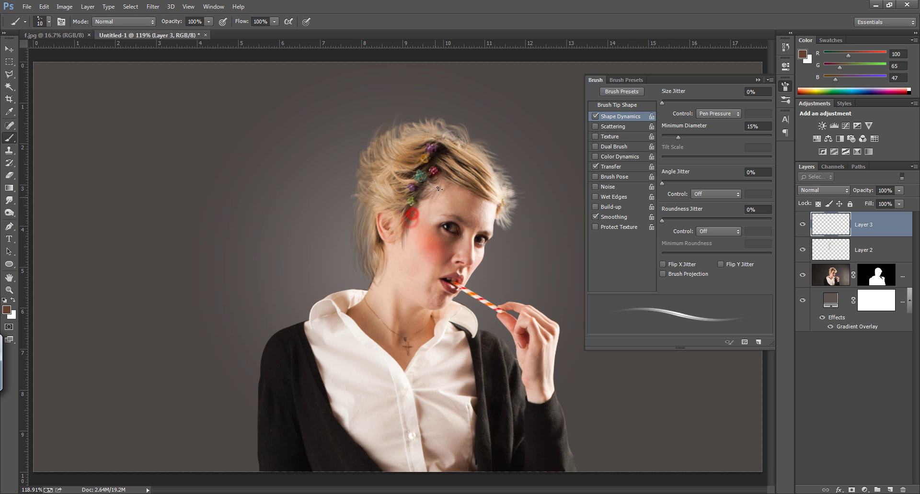
drag(443, 189, 433, 202)
drag(451, 180, 422, 194)
drag(431, 196, 410, 244)
drag(414, 205, 409, 246)
drag(415, 203, 415, 240)
- Sample a light blonde tone and paint short strands at the tip of the fringe
alt+click(499, 185)
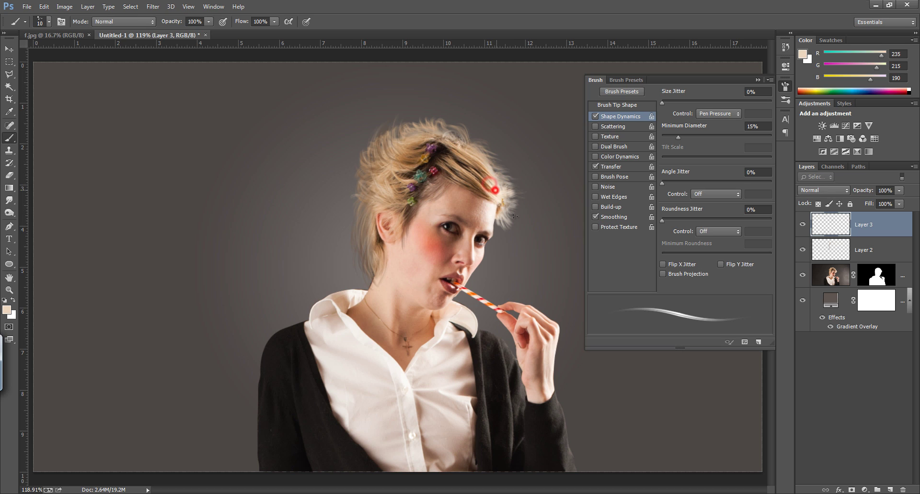
click(502, 197)
drag(504, 201, 507, 209)
- Paint fine strands across the top of the hair toward the fringe, resampling light and mid-brown hair tones
alt+click(474, 153)
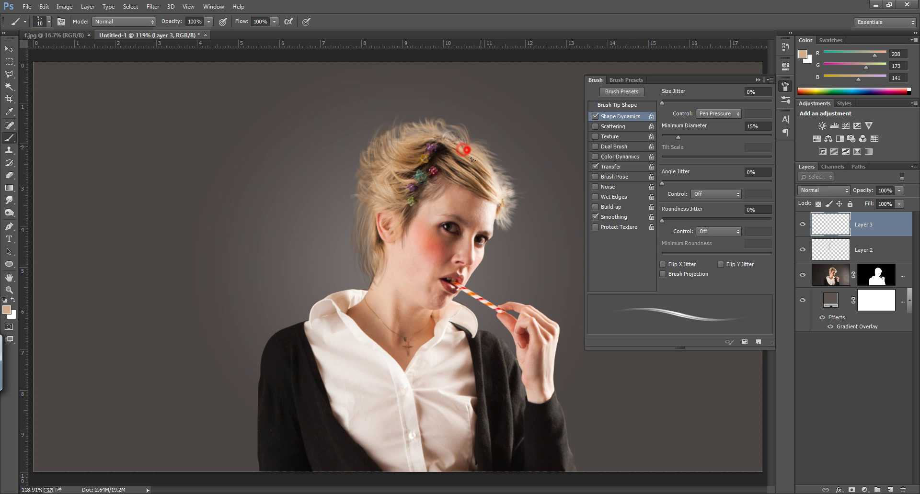
alt+click(469, 148)
mouse_move(471, 148)
mouse_down()
mouse_move(486, 169)
mouse_move(498, 159)
mouse_move(495, 175)
mouse_up()
alt+click(455, 154)
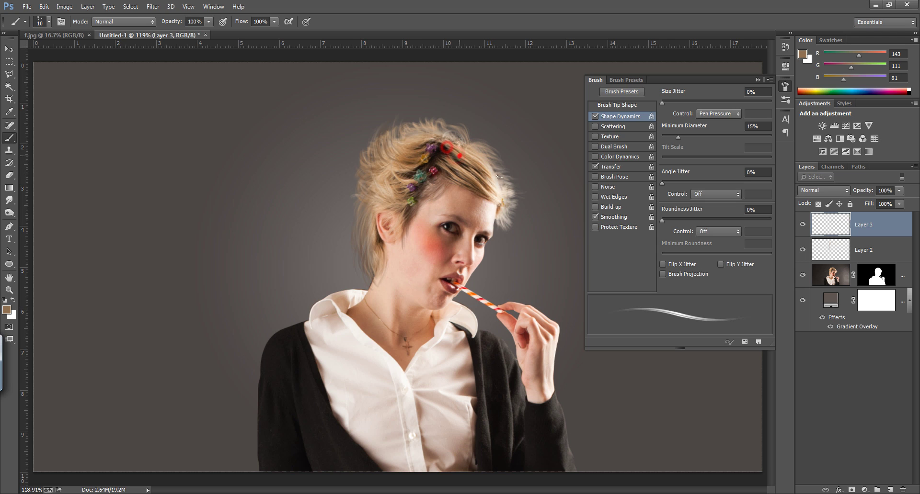
alt+click(462, 143)
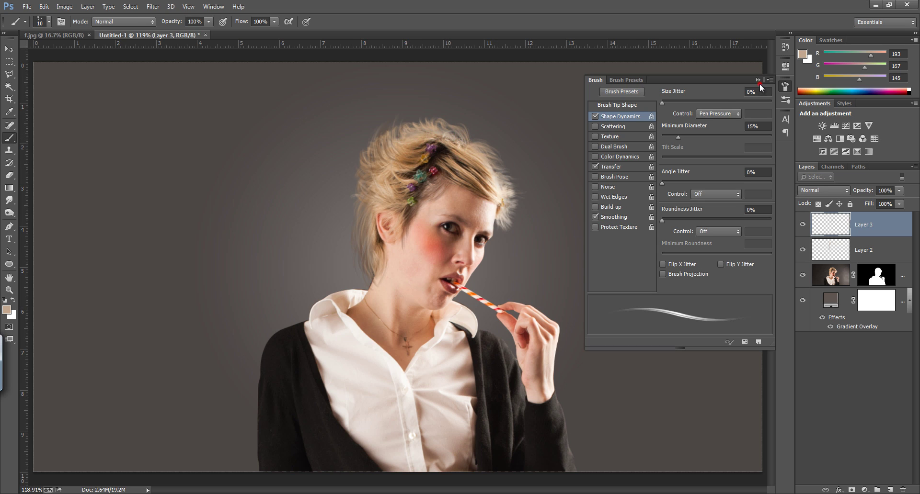
- Close the brush settings and compare the portrait with and without the painted hair by toggling the visibility of Layers 2 and 3
click(757, 80)
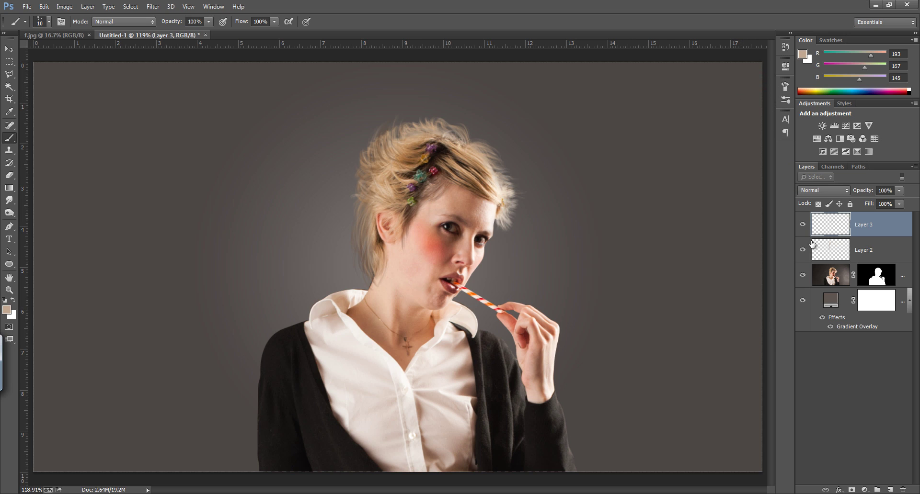
click(804, 225)
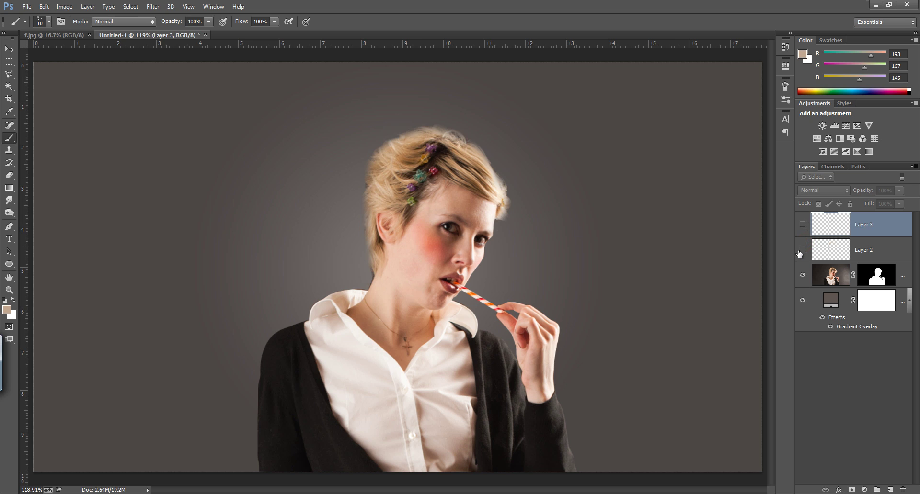
click(802, 225)
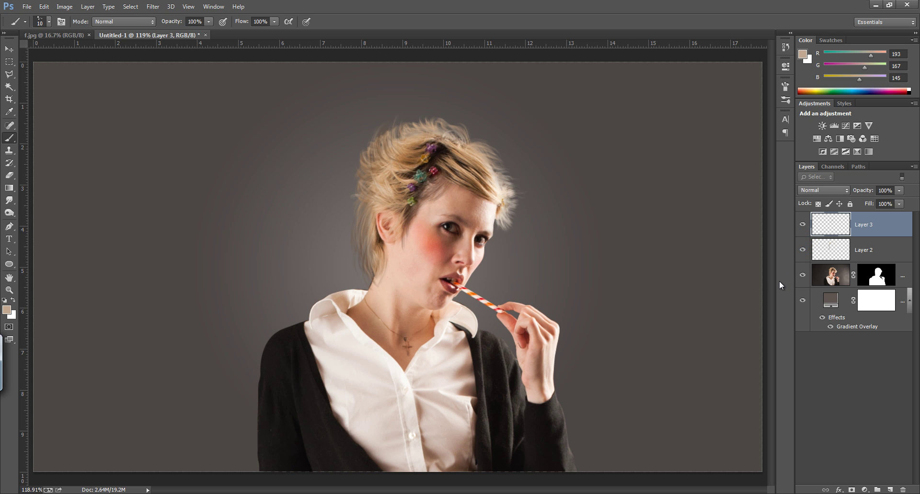